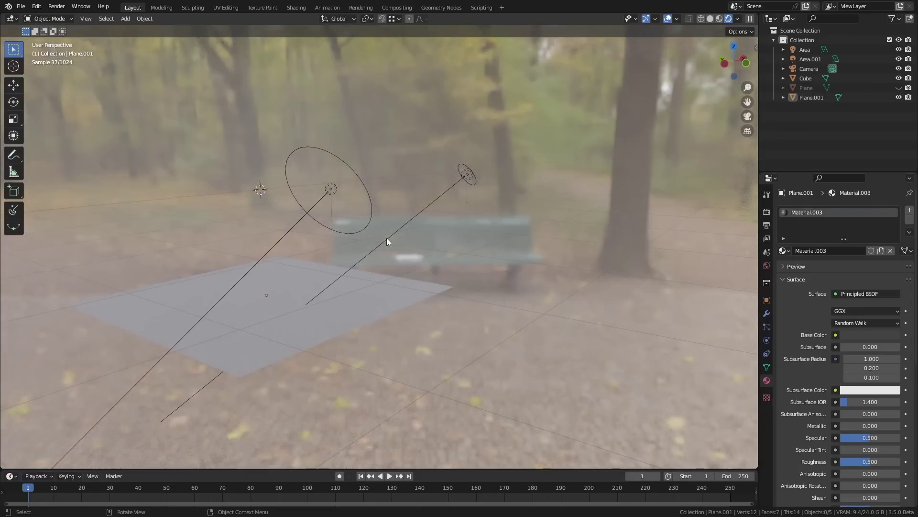
- Select the right-hand area light above the plane
{"action": "left_click", "coordinate": [386, 238]}
- Raise the right-hand area light's power
{"action": "left_click_drag", "start_coordinate": [866, 276], "coordinate": [885, 275]}
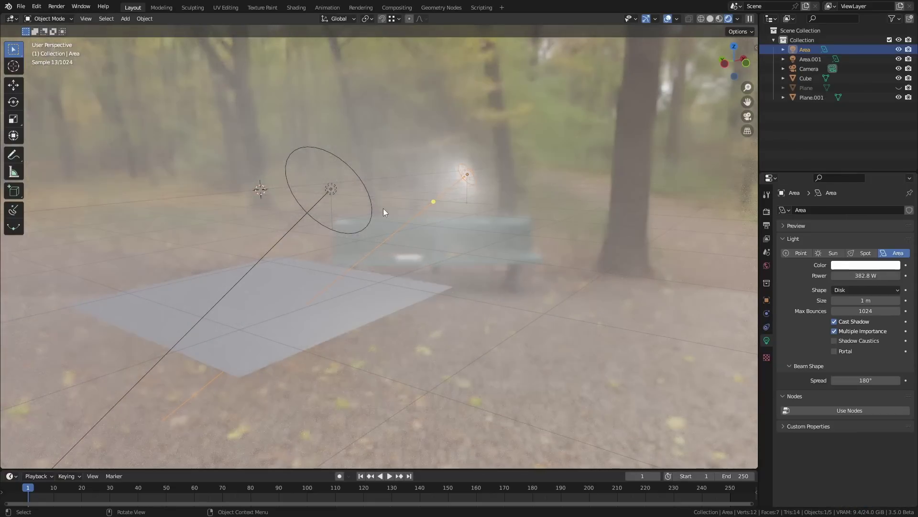
{"action": "middle_click_drag", "start_coordinate": [450, 211], "coordinate": [467, 174]}
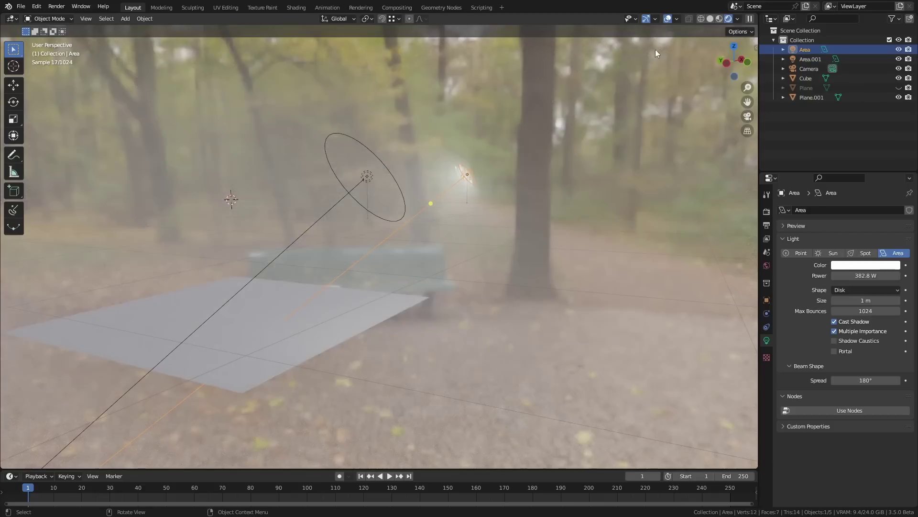
{"action": "middle_click_drag", "start_coordinate": [420, 195], "coordinate": [490, 239], "text": "shift"}
- Delete the fog cube and reveal the hidden upright plane
{"action": "left_click", "coordinate": [592, 266]}
{"action": "key", "text": "Delete"}
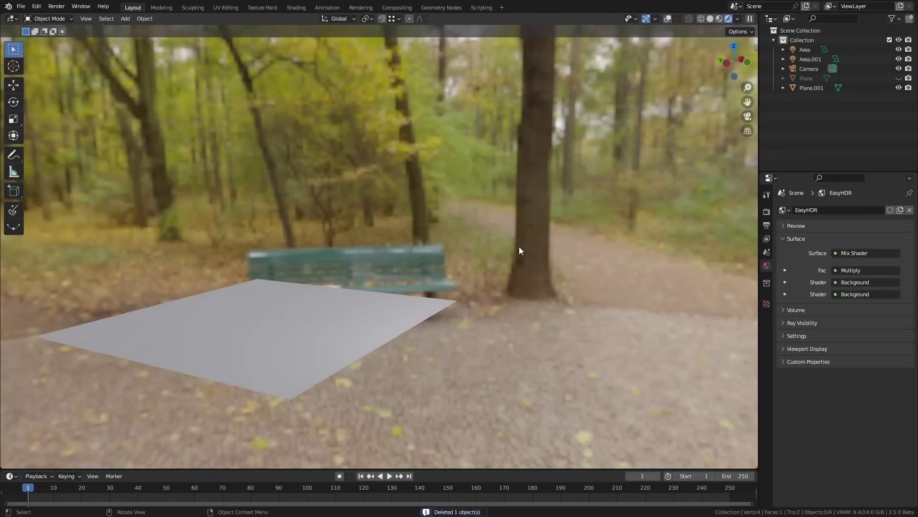
{"action": "key", "text": "alt+h"}
{"action": "middle_click_drag", "start_coordinate": [518, 246], "coordinate": [450, 243]}
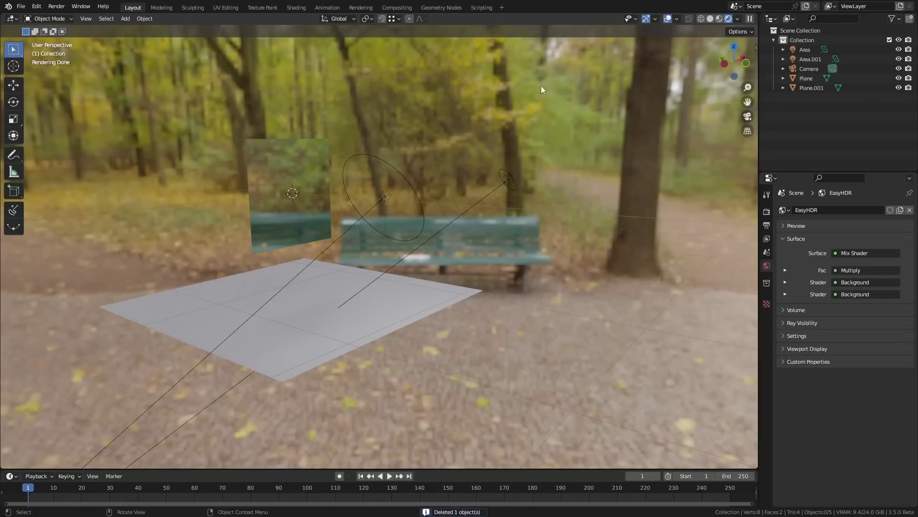
{"action": "middle_click_drag", "start_coordinate": [541, 85], "coordinate": [452, 225]}
{"action": "left_click", "coordinate": [536, 237]}
{"action": "key", "text": "s"}
{"action": "right_click", "coordinate": [572, 246]}
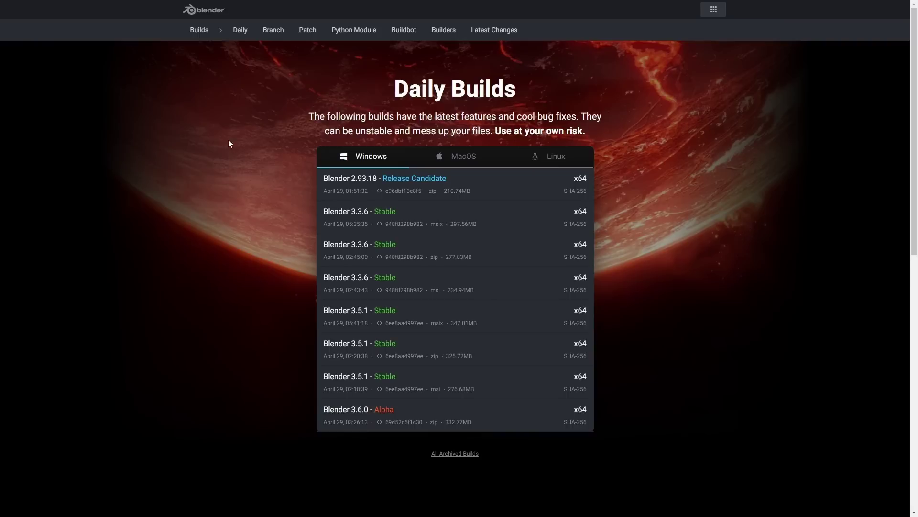
- Open the Branch builds list on builder.blender.org
{"action": "left_click", "coordinate": [275, 36]}
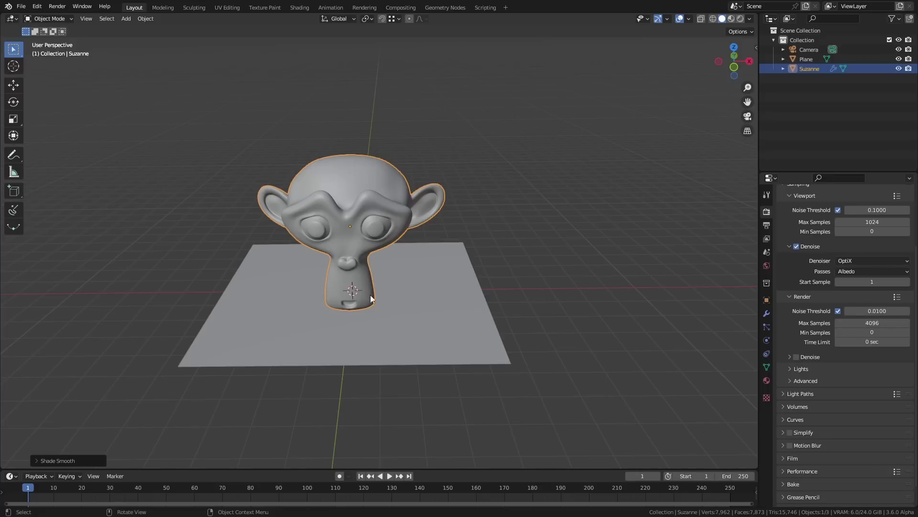
- Preview Suzanne and the plane in Rendered shading with nothing selected, then bring up the Add menu
{"action": "mouse_move", "coordinate": [383, 280]}
{"action": "middle_mouse_down", "text": "shift"}
{"action": "mouse_move", "coordinate": [391, 298]}
{"action": "mouse_move", "coordinate": [438, 300]}
{"action": "middle_mouse_up", "text": "shift"}
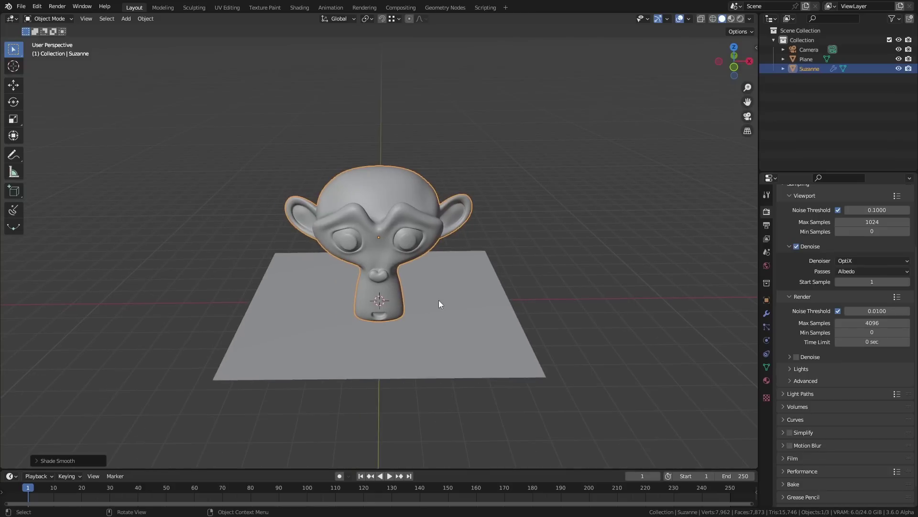
{"action": "key", "text": "z"}
{"action": "left_click", "coordinate": [437, 248]}
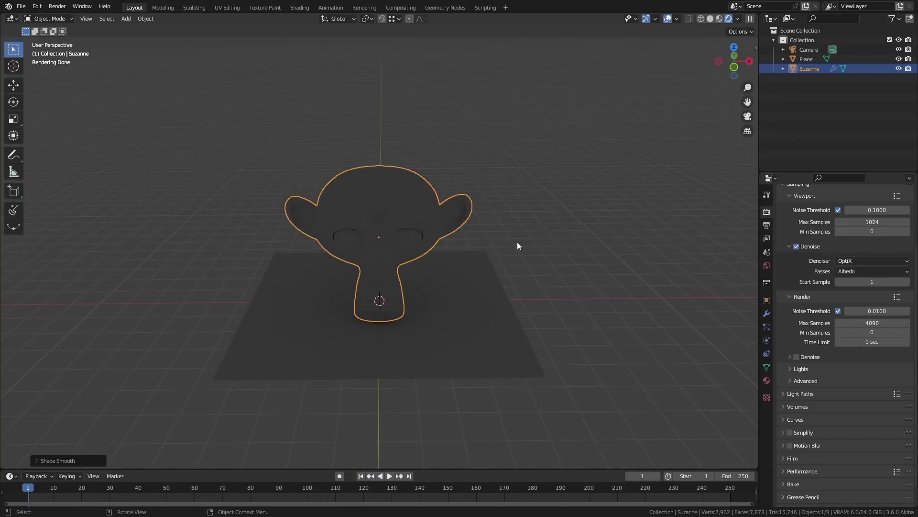
{"action": "left_click", "coordinate": [498, 261]}
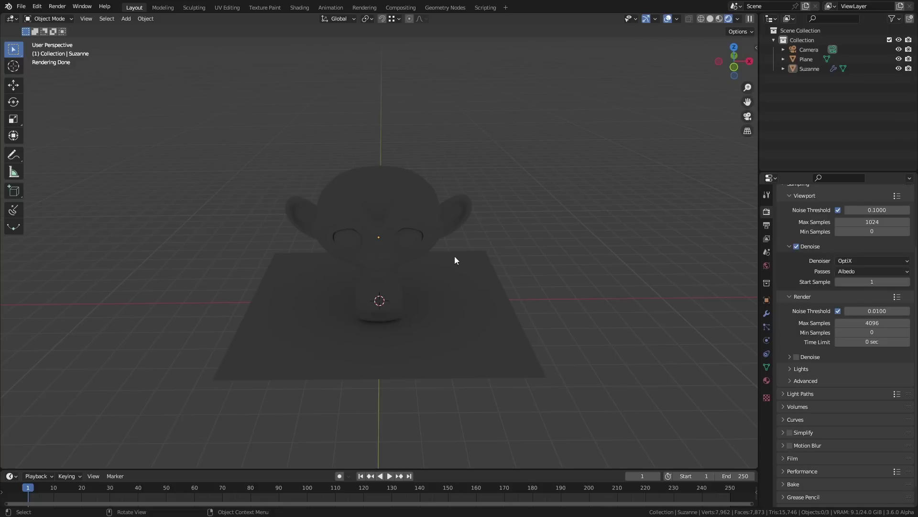
{"action": "key", "text": "shift+a"}
{"action": "mouse_move", "coordinate": [462, 252]}
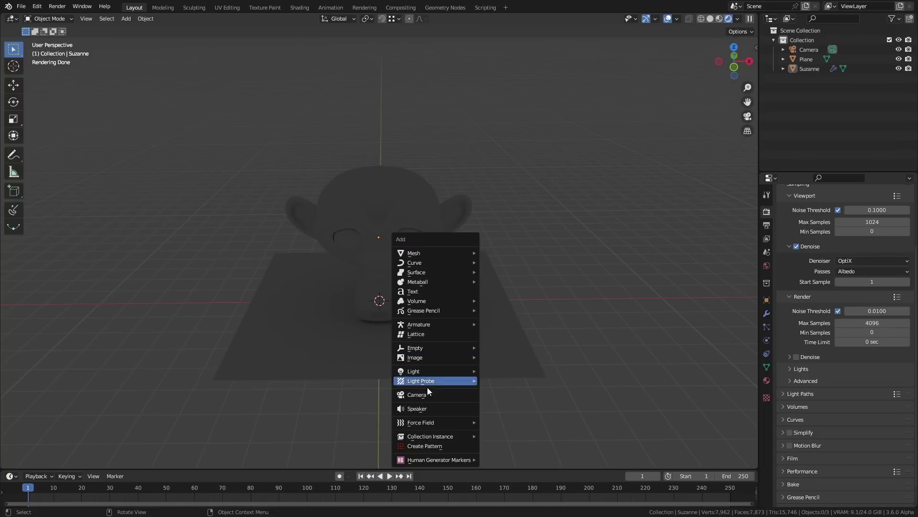
- Add a point light and move it up and to the right of Suzanne
{"action": "mouse_move", "coordinate": [416, 369]}
{"action": "left_click", "coordinate": [525, 372]}
{"action": "key", "text": "g"}
{"action": "key", "text": "z"}
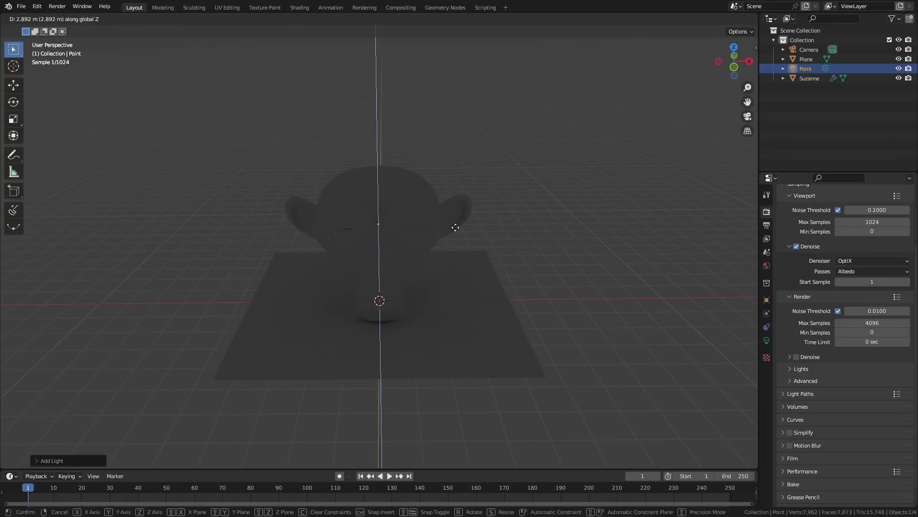
{"action": "left_click", "coordinate": [451, 177]}
{"action": "key", "text": "g"}
{"action": "key", "text": "x"}
{"action": "left_click", "coordinate": [581, 190]}
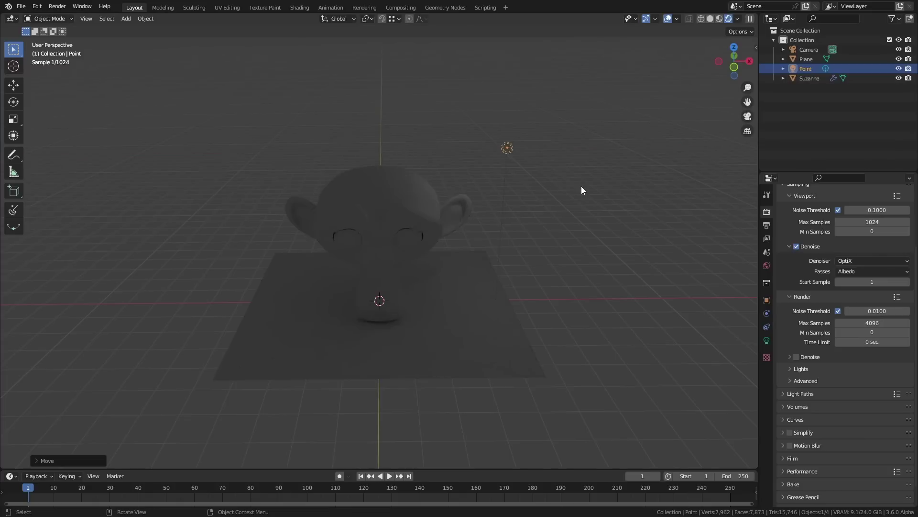
- Set the point light's power to 186.7 W and its colour to cyan
{"action": "left_click", "coordinate": [767, 340]}
{"action": "left_click_drag", "start_coordinate": [865, 275], "coordinate": [907, 276]}
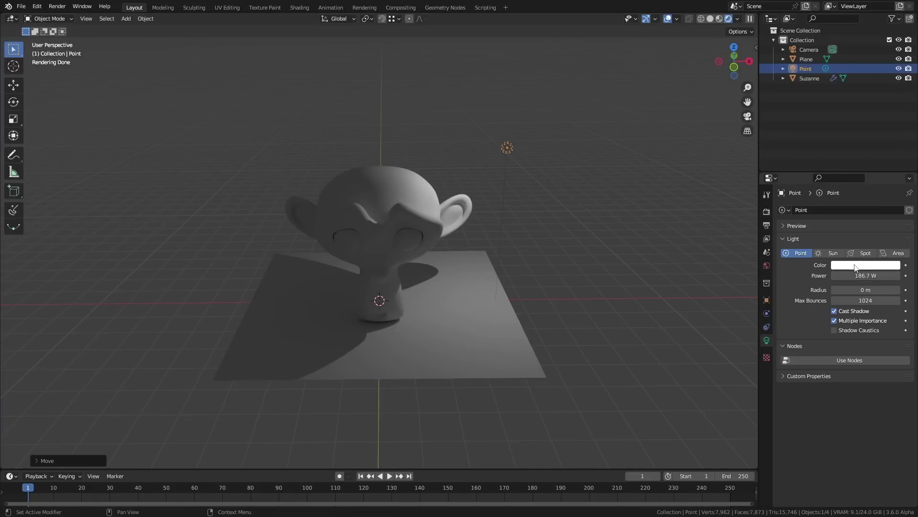
{"action": "left_click", "coordinate": [855, 265]}
{"action": "left_click_drag", "start_coordinate": [854, 171], "coordinate": [860, 142]}
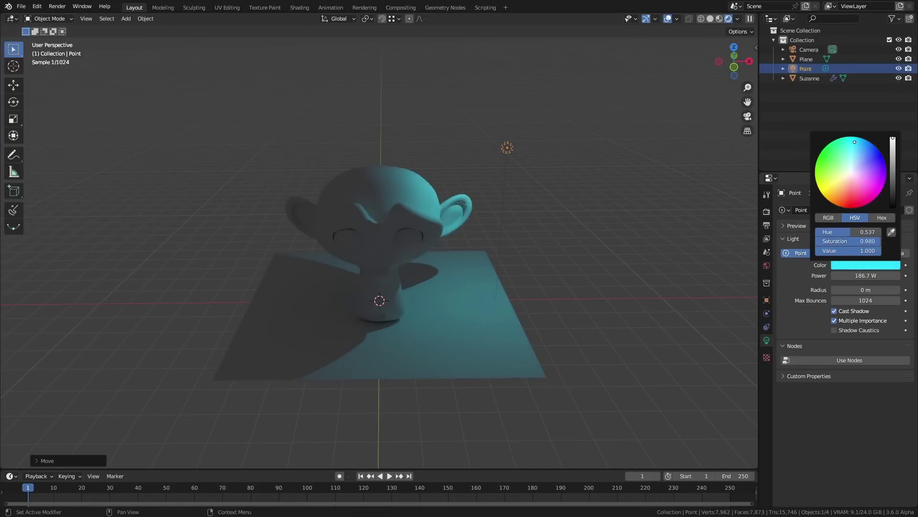
- Duplicate the light to Suzanne's left and make the copy orange
{"action": "key", "text": "shift+d"}
{"action": "key", "text": "x"}
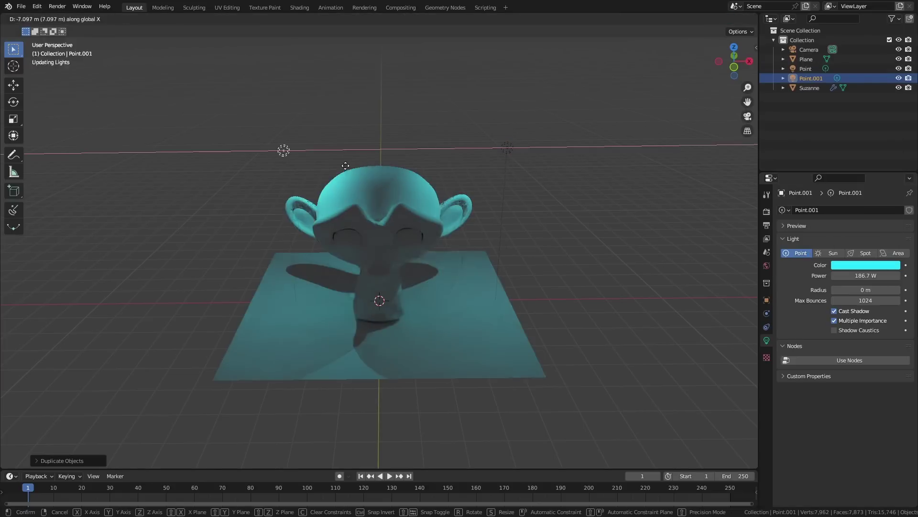
{"action": "left_click", "coordinate": [256, 163]}
{"action": "left_click", "coordinate": [865, 264]}
{"action": "left_click_drag", "start_coordinate": [859, 143], "coordinate": [853, 217]}
- Zoom in toward Suzanne and select the cyan point light
{"action": "scroll", "coordinate": [361, 249], "scroll_direction": "up", "scroll_amount": 2}
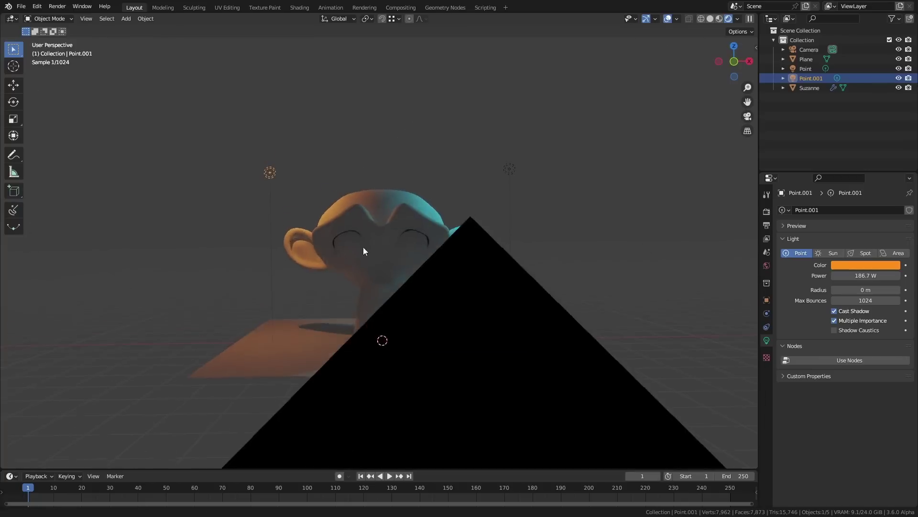
{"action": "middle_click_drag", "start_coordinate": [363, 247], "coordinate": [361, 271]}
{"action": "left_click", "coordinate": [422, 282]}
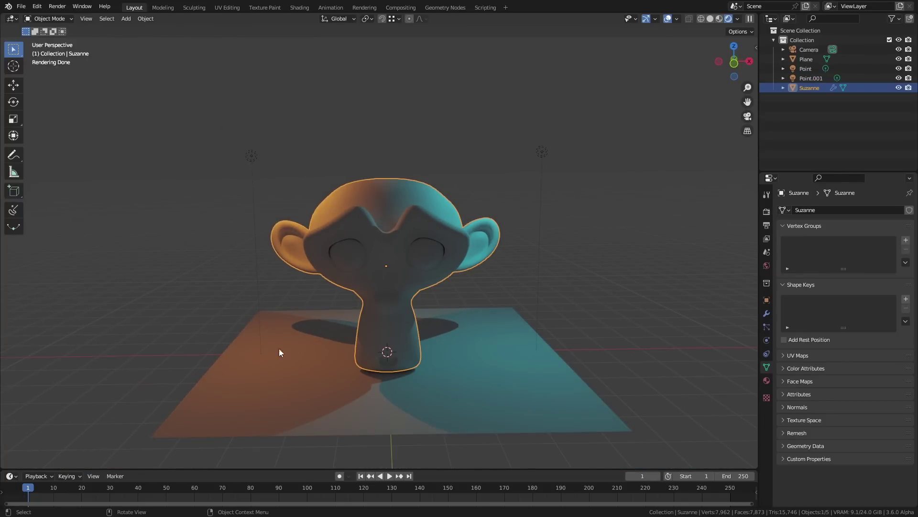
{"action": "left_click", "coordinate": [542, 151]}
- In the cyan light's Object properties, set its Light Linking collection to Collection
{"action": "left_click", "coordinate": [767, 300]}
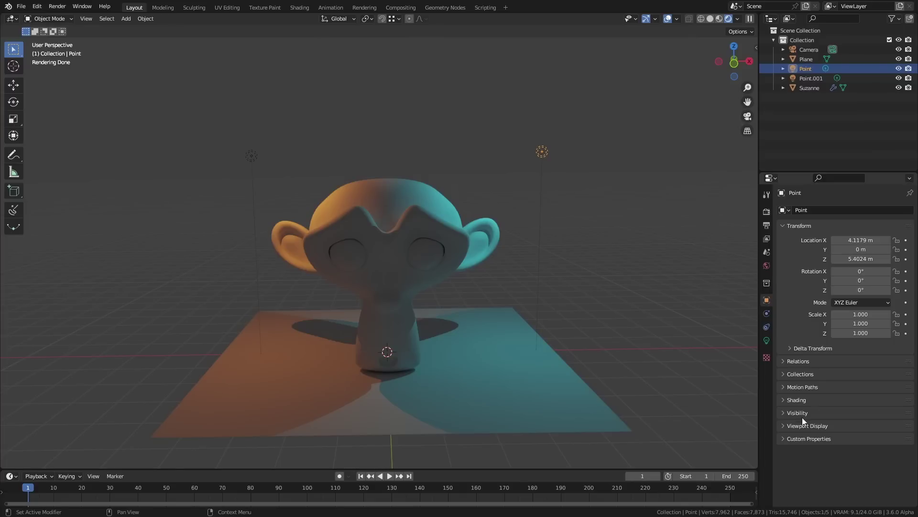
{"action": "left_click", "coordinate": [797, 399]}
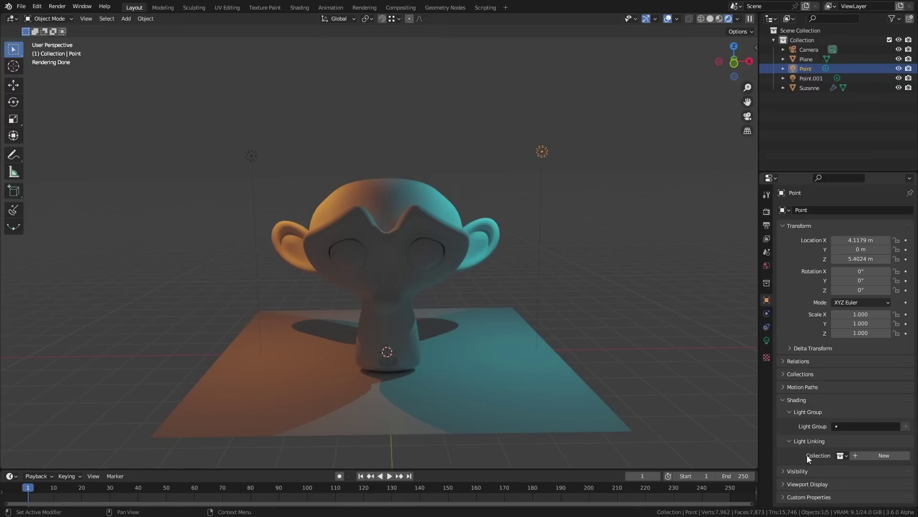
{"action": "left_click", "coordinate": [840, 456]}
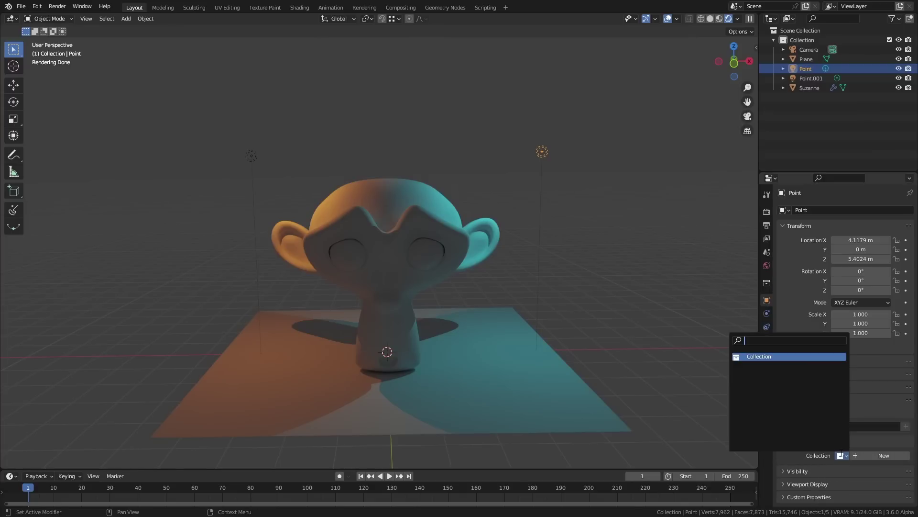
{"action": "left_click", "coordinate": [789, 357]}
{"action": "scroll", "coordinate": [856, 416], "scroll_direction": "down", "scroll_amount": 3}
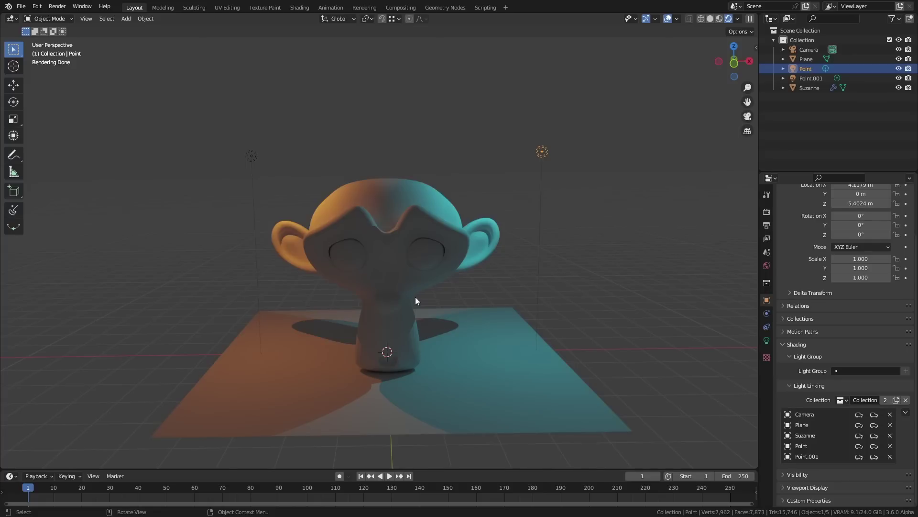
- Replace that shared collection with a new, empty light-linking collection
{"action": "left_click", "coordinate": [905, 400]}
{"action": "left_click", "coordinate": [880, 455]}
{"action": "scroll", "coordinate": [813, 417], "scroll_direction": "down", "scroll_amount": 2}
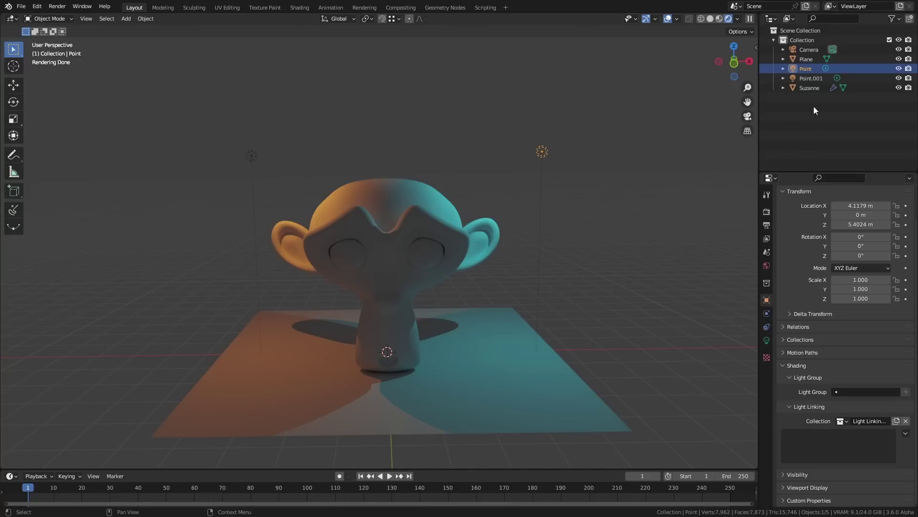
- Add Suzanne and the Plane to the cyan light's linking list from the Outliner
{"action": "left_click_drag", "start_coordinate": [814, 87], "coordinate": [851, 450]}
{"action": "left_click_drag", "start_coordinate": [806, 59], "coordinate": [859, 452]}
{"action": "left_click", "coordinate": [557, 340]}
{"action": "middle_click_drag", "start_coordinate": [557, 341], "coordinate": [549, 339]}
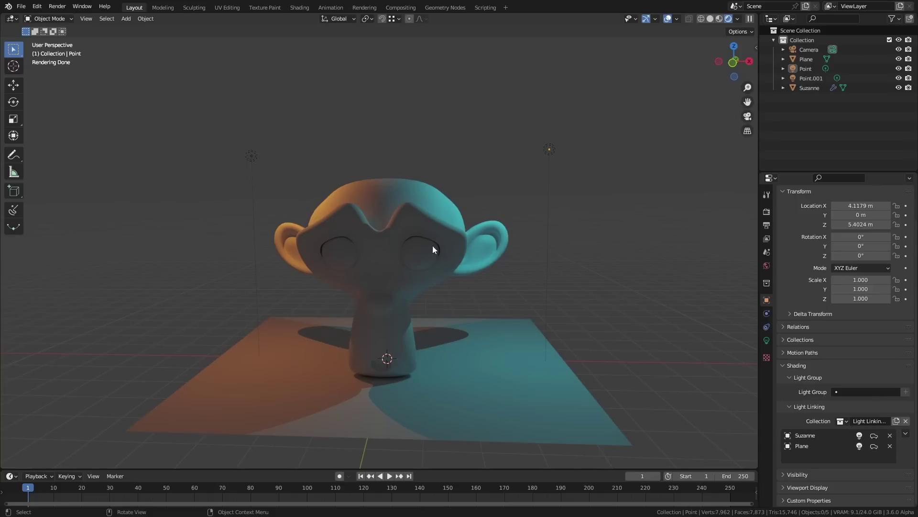
{"action": "left_click", "coordinate": [419, 246]}
{"action": "scroll", "coordinate": [423, 243], "scroll_direction": "up", "scroll_amount": 1}
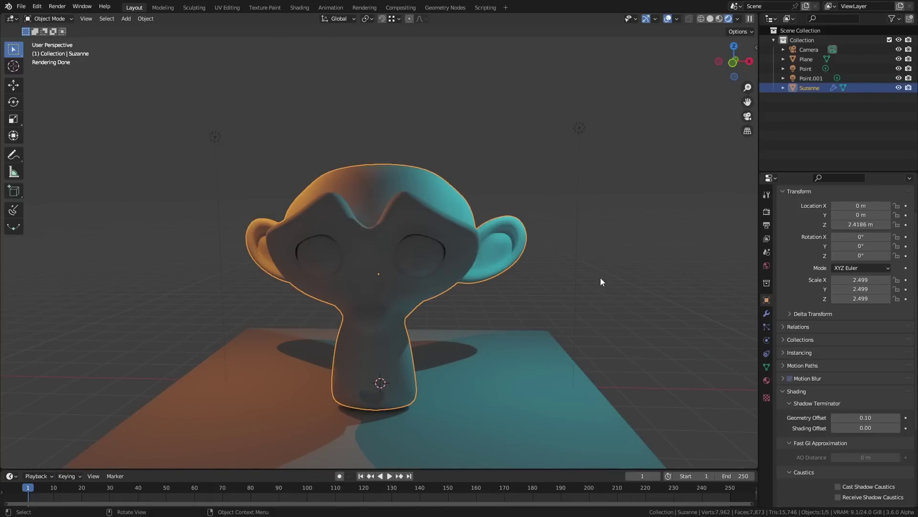
{"action": "left_click", "coordinate": [579, 128]}
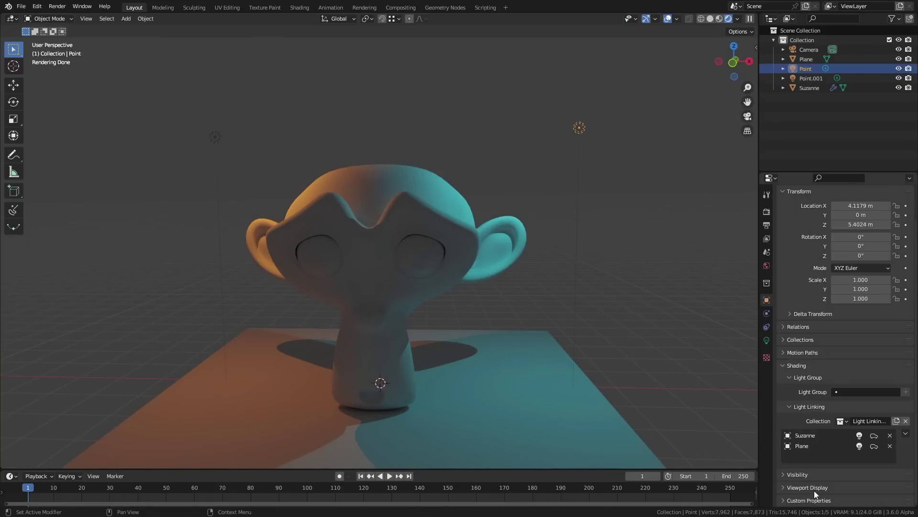
- Set Suzanne's light state to Exclude, then start moving Suzanne horizontally
{"action": "left_click", "coordinate": [860, 436]}
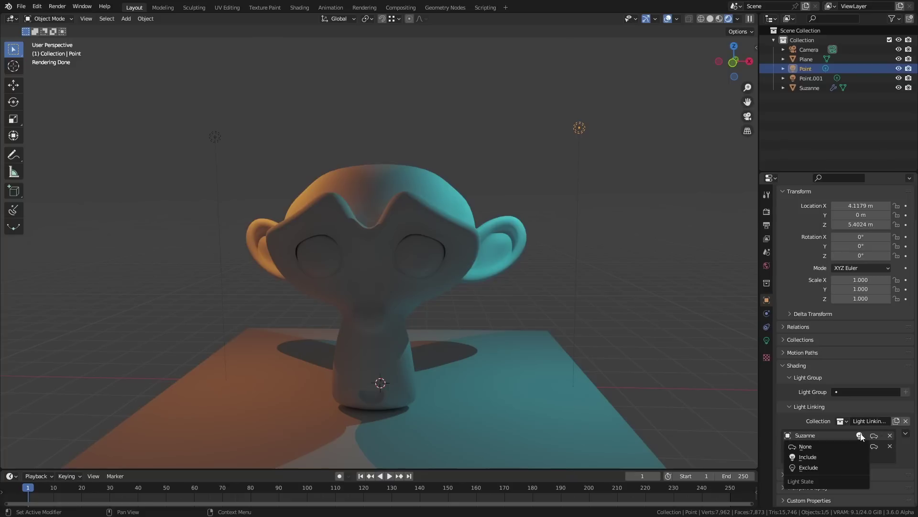
{"action": "left_click", "coordinate": [833, 464]}
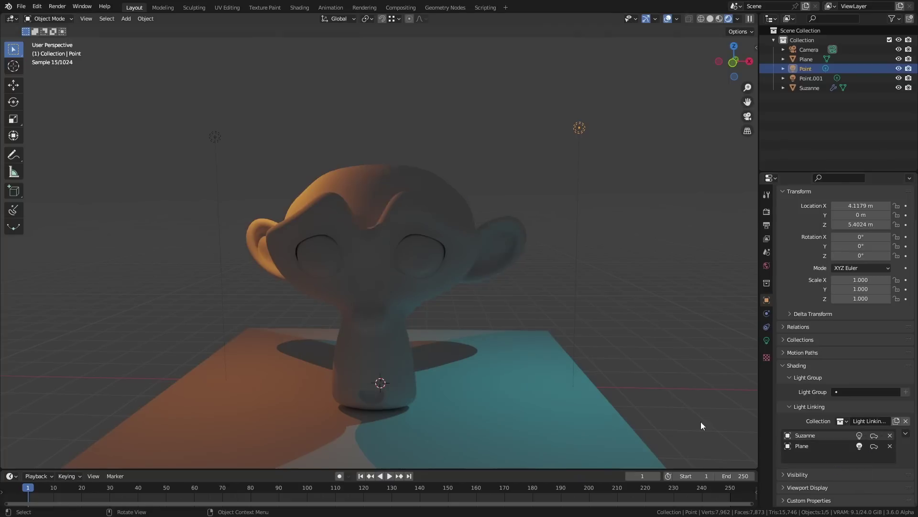
{"action": "scroll", "coordinate": [456, 320], "scroll_direction": "down", "scroll_amount": 3}
{"action": "left_click", "coordinate": [402, 265]}
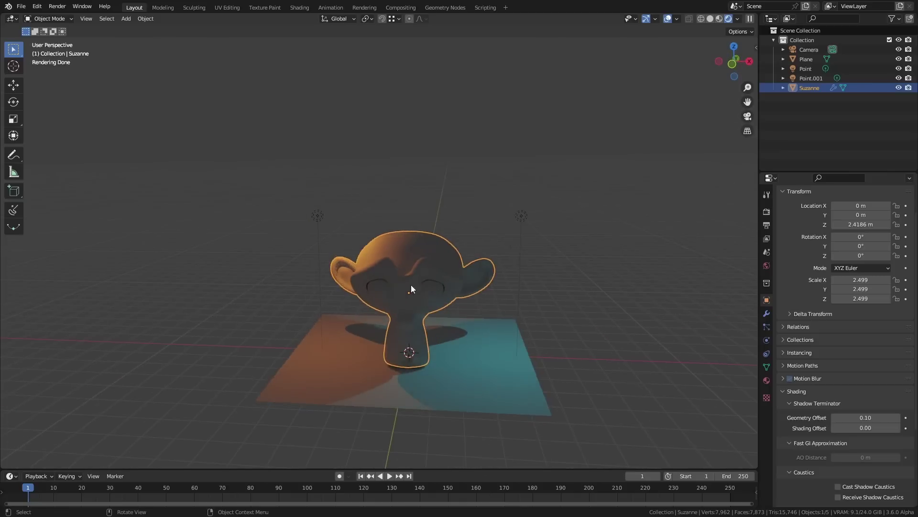
{"action": "key", "text": "g"}
{"action": "key", "text": "shift+z"}
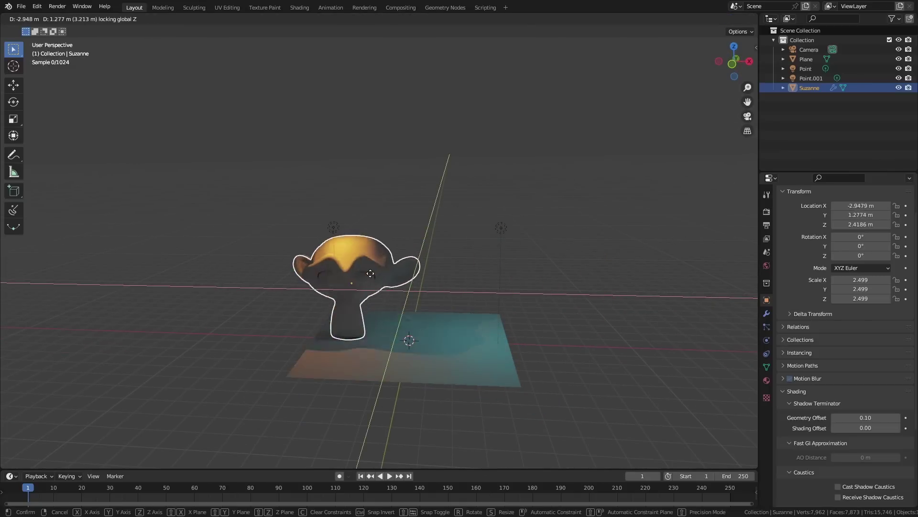
{"action": "key", "text": "Escape"}
{"action": "middle_click_drag", "start_coordinate": [493, 251], "coordinate": [468, 304]}
{"action": "scroll", "coordinate": [426, 392], "scroll_direction": "up", "scroll_amount": 5}
{"action": "middle_click_drag", "start_coordinate": [426, 391], "coordinate": [594, 253]}
{"action": "scroll", "coordinate": [328, 226], "scroll_direction": "down", "scroll_amount": 4}
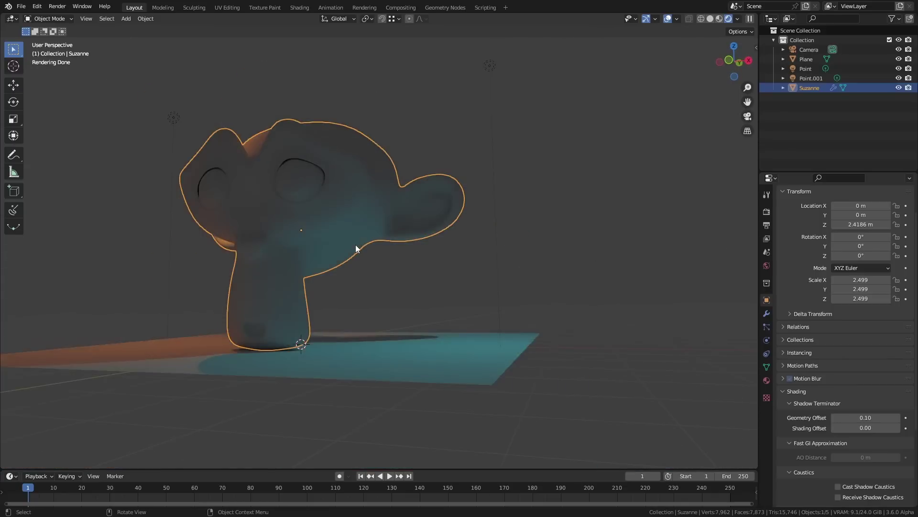
{"action": "scroll", "coordinate": [359, 246], "scroll_direction": "up", "scroll_amount": 4}
{"action": "scroll", "coordinate": [387, 210], "scroll_direction": "down", "scroll_amount": 6}
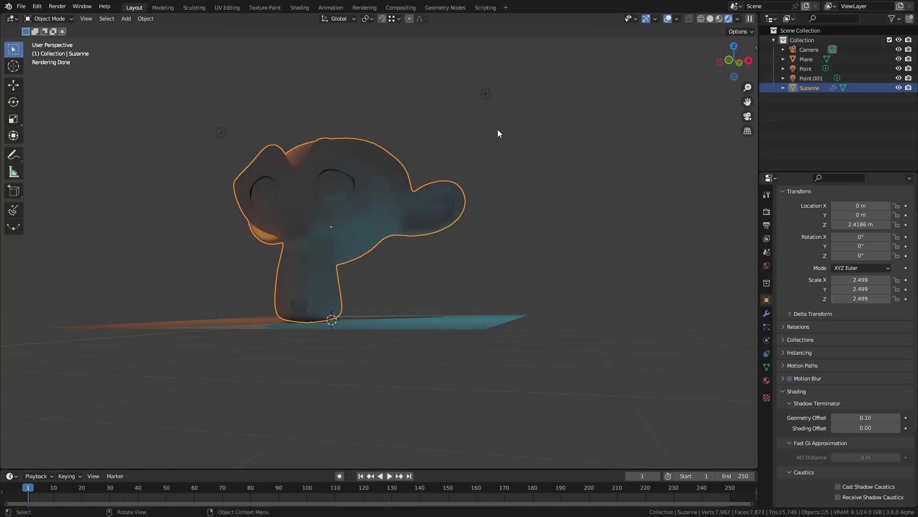
{"action": "left_click", "coordinate": [420, 328]}
{"action": "key", "text": "s"}
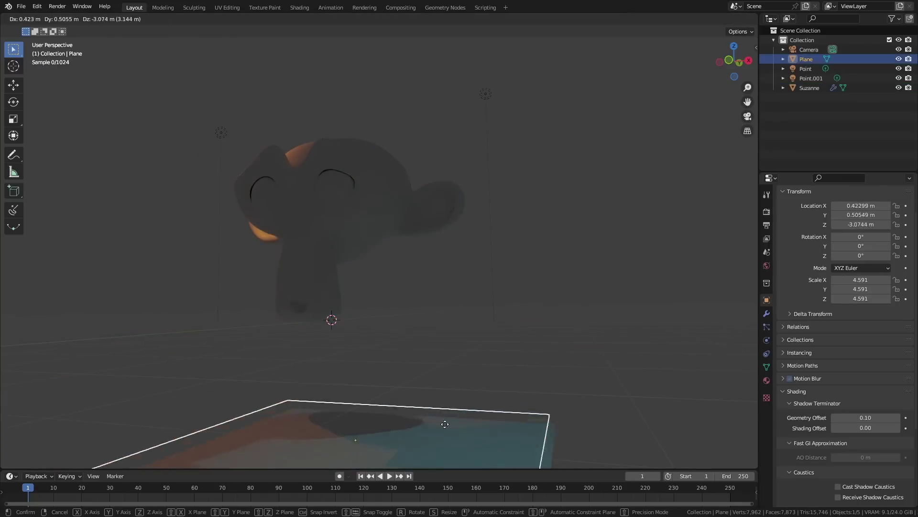
{"action": "left_click", "coordinate": [351, 229]}
{"action": "middle_click_drag", "start_coordinate": [351, 230], "coordinate": [367, 253]}
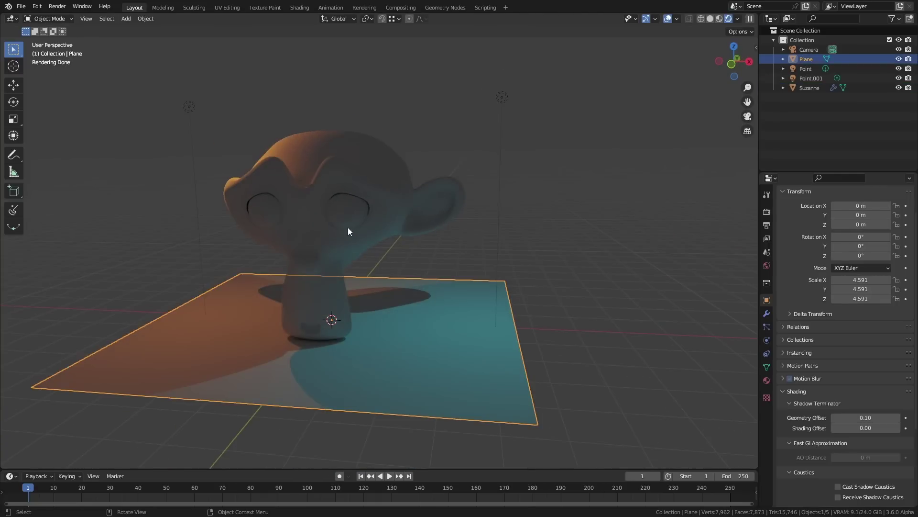
{"action": "left_click", "coordinate": [504, 101]}
{"action": "middle_click_drag", "start_coordinate": [504, 101], "coordinate": [380, 308]}
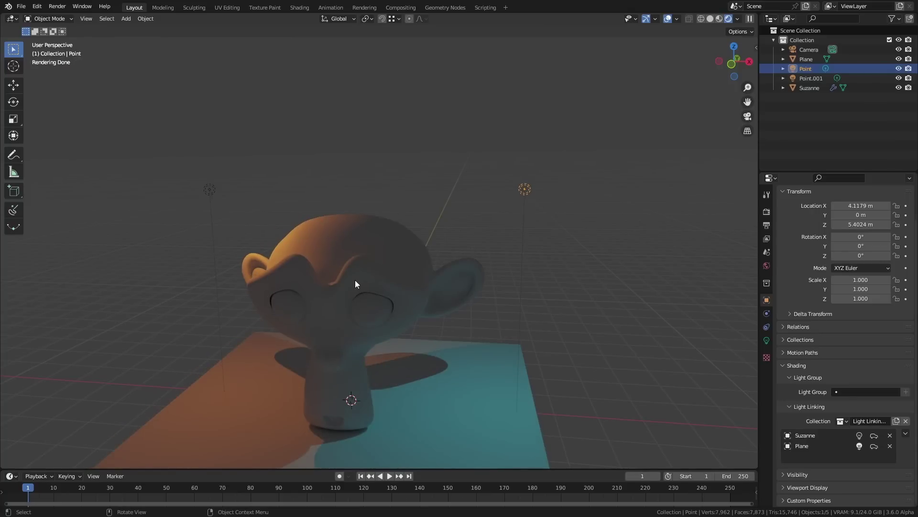
{"action": "scroll", "coordinate": [395, 401], "scroll_direction": "up", "scroll_amount": 3}
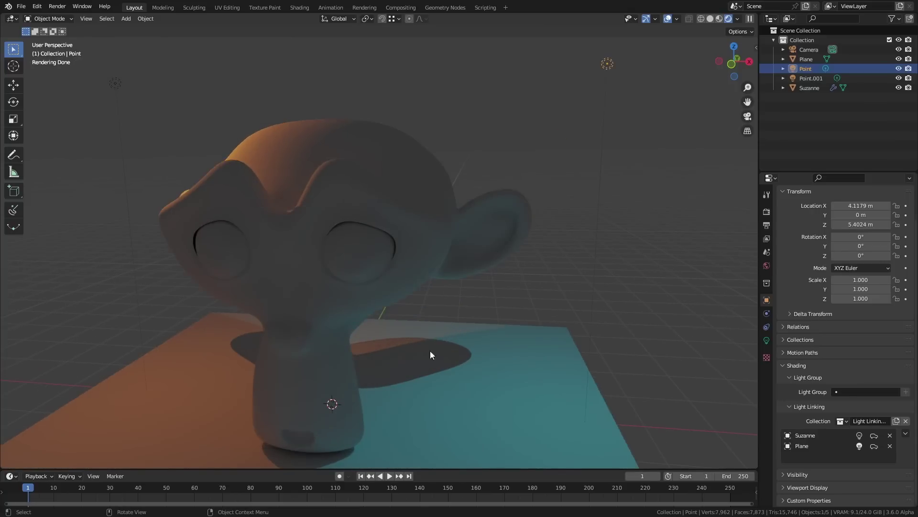
{"action": "middle_click_drag", "start_coordinate": [334, 355], "coordinate": [394, 346]}
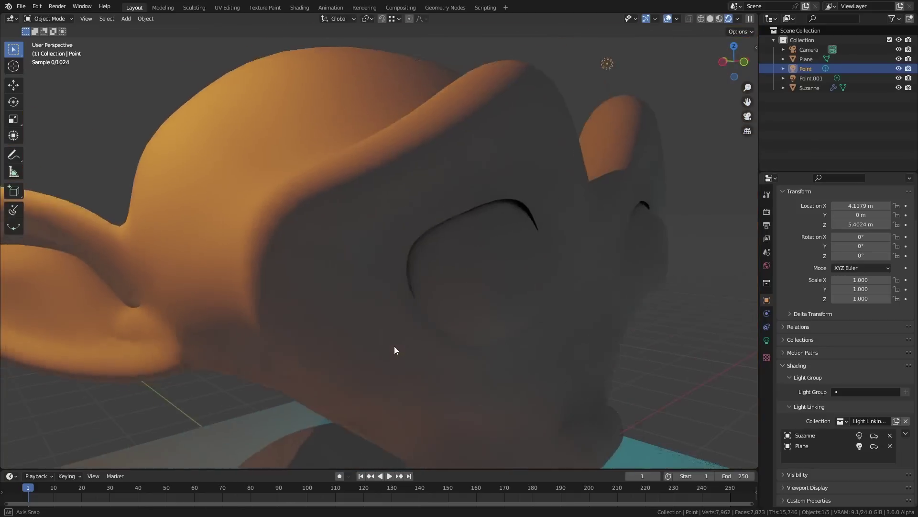
{"action": "scroll", "coordinate": [356, 371], "scroll_direction": "down", "scroll_amount": 5}
{"action": "scroll", "coordinate": [375, 400], "scroll_direction": "up", "scroll_amount": 3}
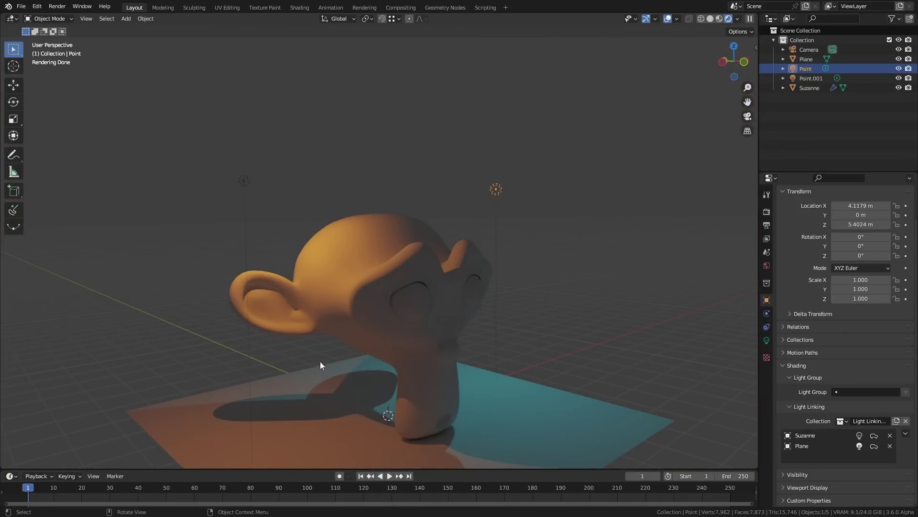
- Set the Plane's shadow linking state to Include for the cyan point light
{"action": "left_click", "coordinate": [875, 446]}
{"action": "left_click", "coordinate": [852, 469]}
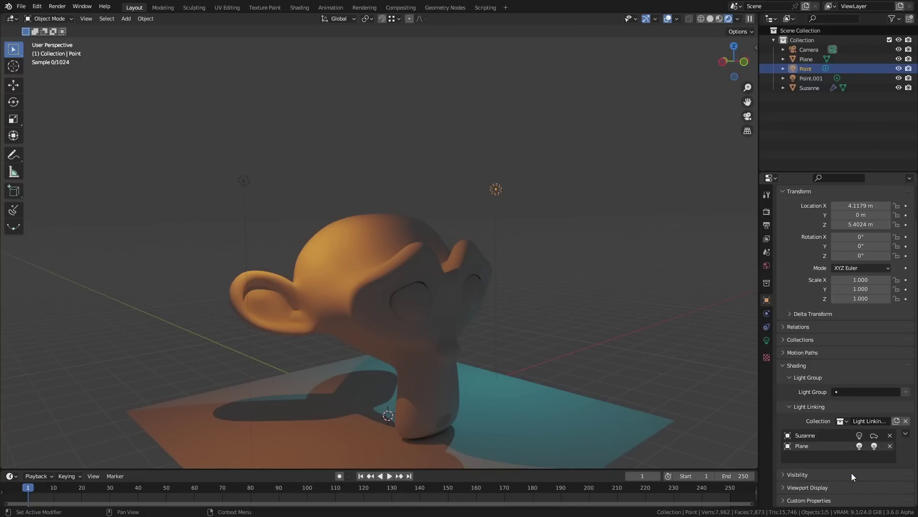
{"action": "left_click", "coordinate": [874, 448]}
{"action": "left_click", "coordinate": [848, 472]}
{"action": "left_click", "coordinate": [874, 446]}
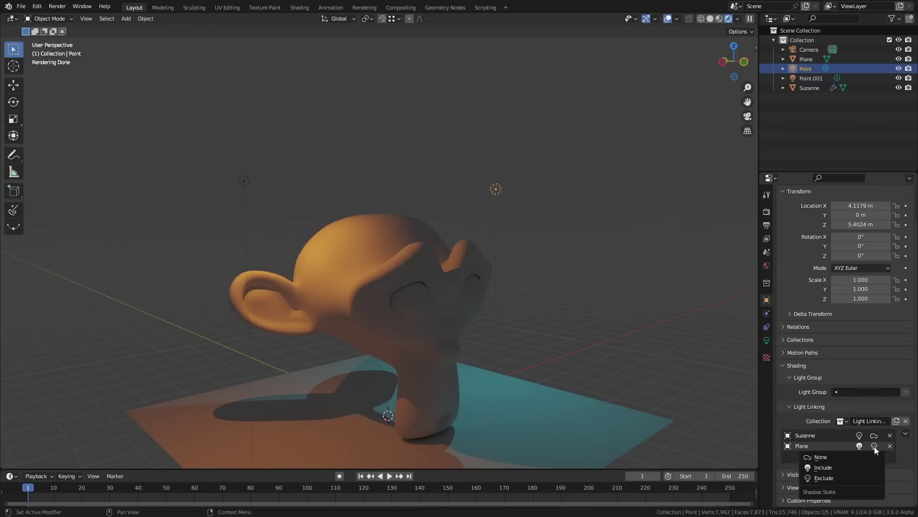
{"action": "left_click", "coordinate": [848, 456]}
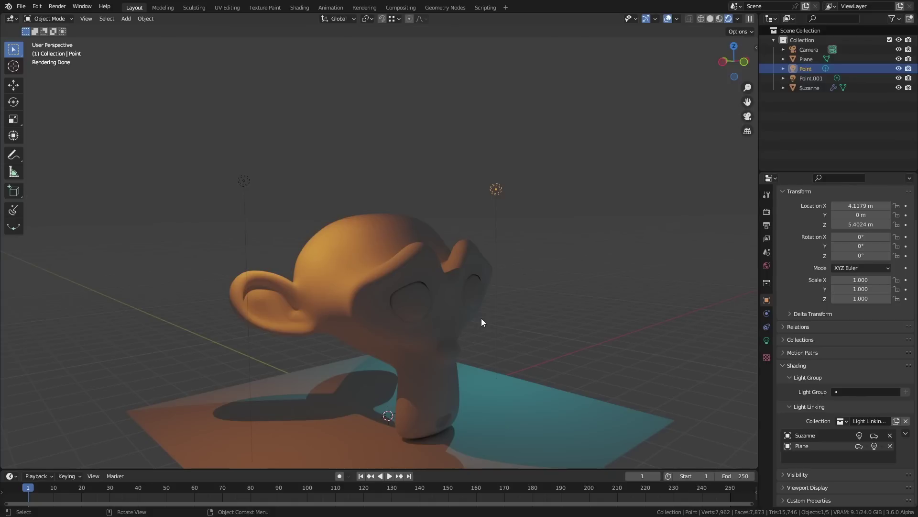
- Orbit around Suzanne to confirm the cyan light falls only on the plane
{"action": "scroll", "coordinate": [481, 317], "scroll_direction": "down", "scroll_amount": 5}
{"action": "middle_click_drag", "start_coordinate": [475, 320], "coordinate": [400, 339]}
{"action": "scroll", "coordinate": [429, 289], "scroll_direction": "up", "scroll_amount": 4}
{"action": "middle_click_drag", "start_coordinate": [454, 283], "coordinate": [550, 273]}
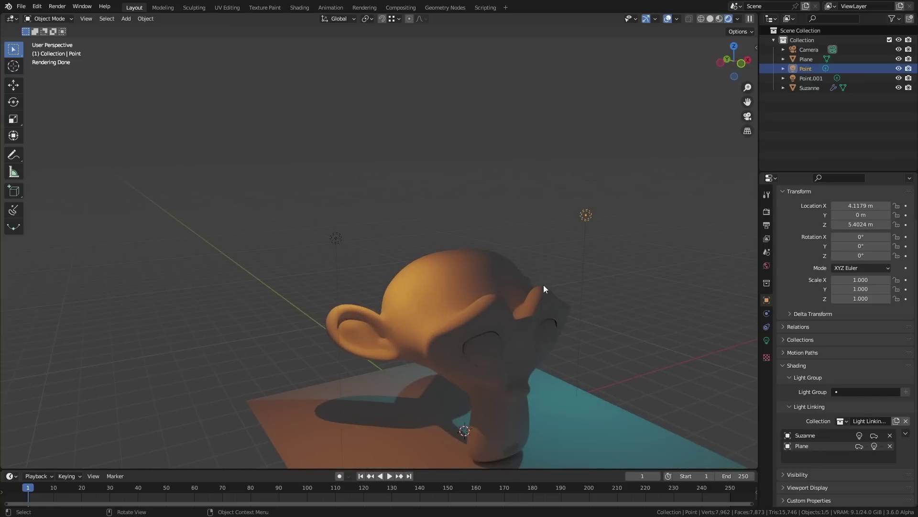